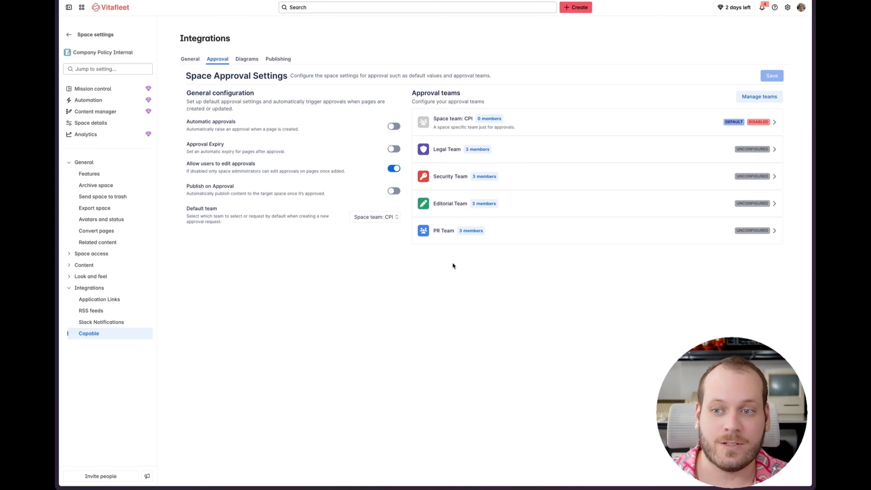
Start a new team in the approval team management and name it "Documentation Team"
{"action": "left_click", "coordinate": [760, 98]}
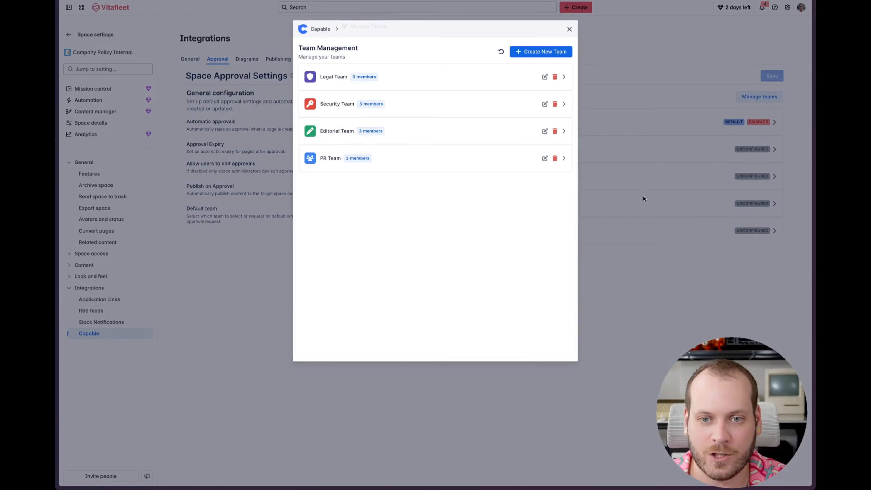
{"action": "left_click", "coordinate": [534, 52]}
{"action": "left_click", "coordinate": [434, 143]}
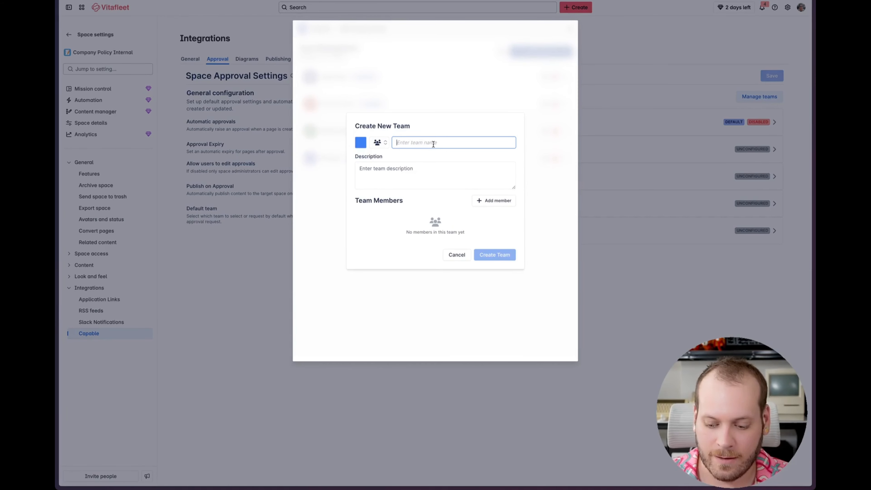
{"action": "type", "text": "Documentation Team"}
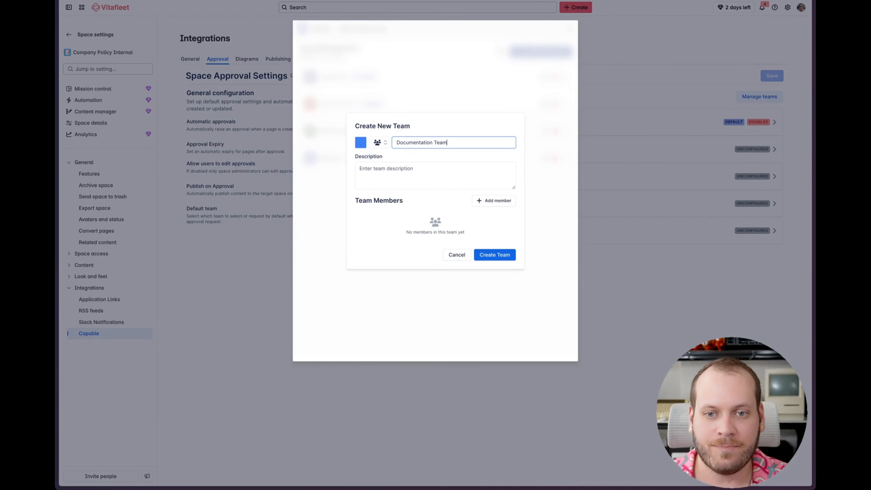
Give the new team a teal colour, the File icon and the description "The technical writing team."
{"action": "left_click", "coordinate": [360, 142]}
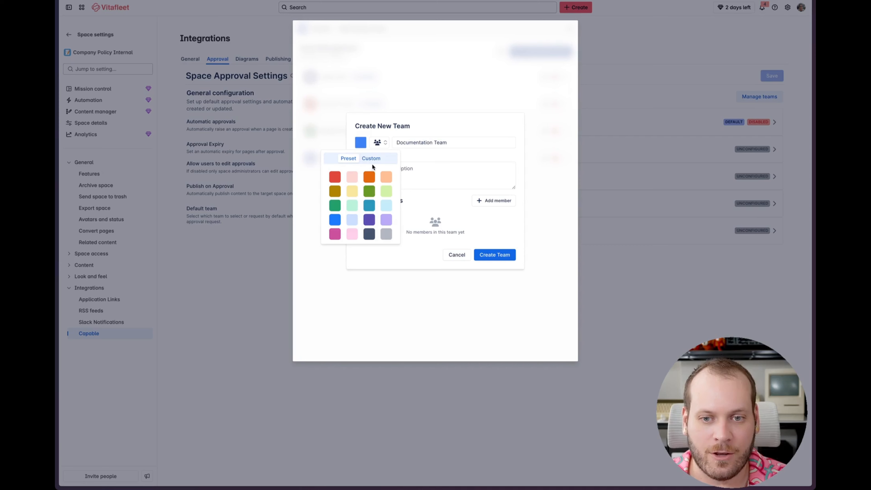
{"action": "left_click", "coordinate": [369, 206]}
{"action": "left_click", "coordinate": [384, 146]}
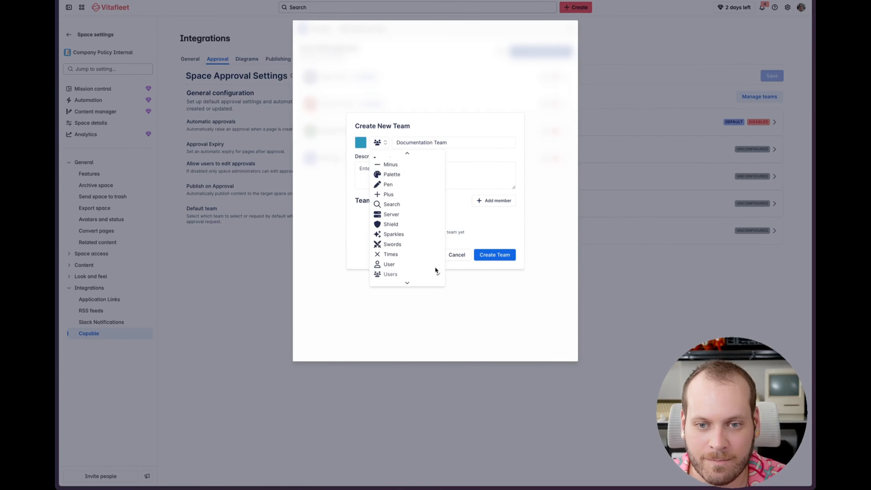
{"action": "scroll", "coordinate": [424, 232], "scroll_direction": "down", "scroll_amount": 3}
{"action": "scroll", "coordinate": [424, 237], "scroll_direction": "up", "scroll_amount": 5}
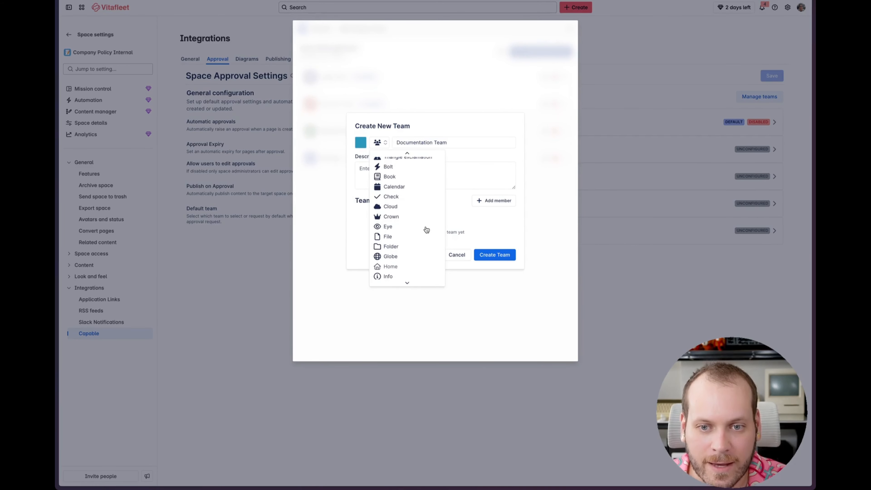
{"action": "left_click", "coordinate": [398, 239]}
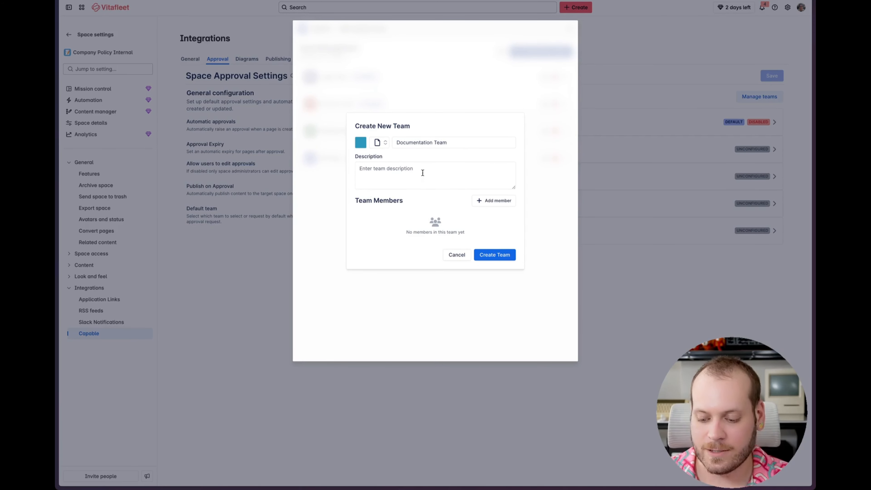
{"action": "type", "text": "The technical writing team."}
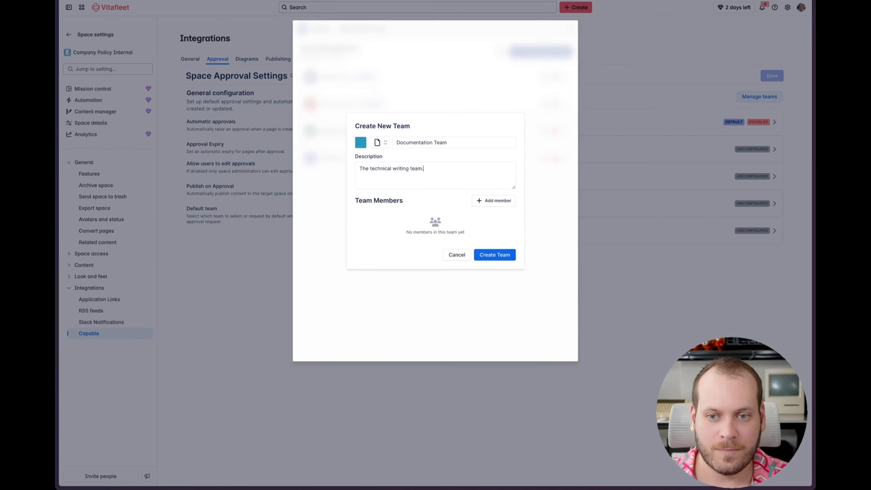
Add the second, third and fourth listed users as members, create the team and close team management
{"action": "left_click", "coordinate": [501, 201]}
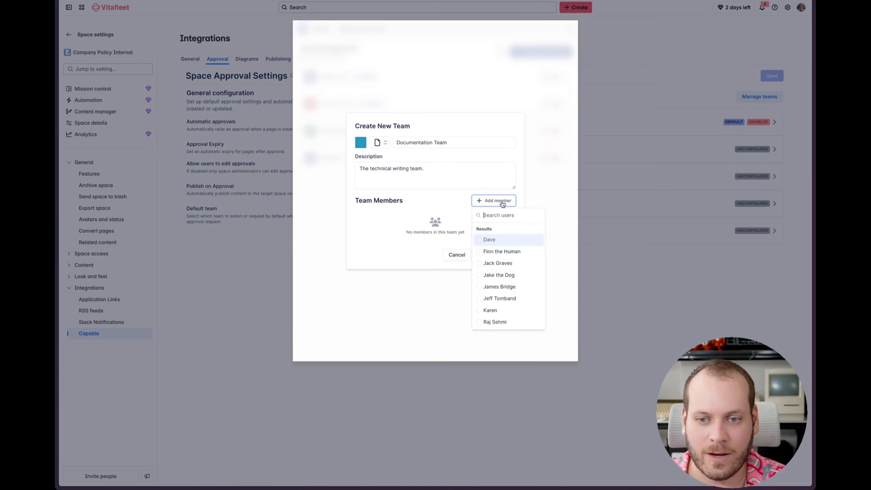
{"action": "left_click", "coordinate": [502, 252]}
{"action": "left_click", "coordinate": [499, 122]}
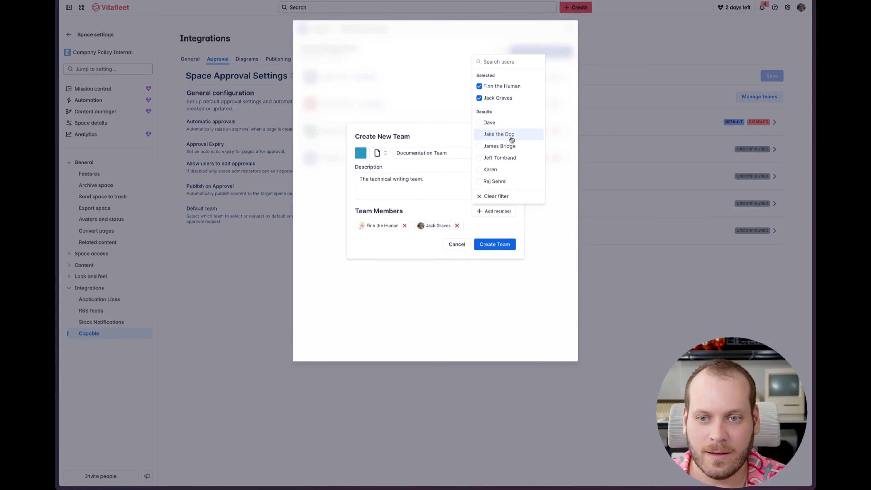
{"action": "left_click", "coordinate": [508, 135]}
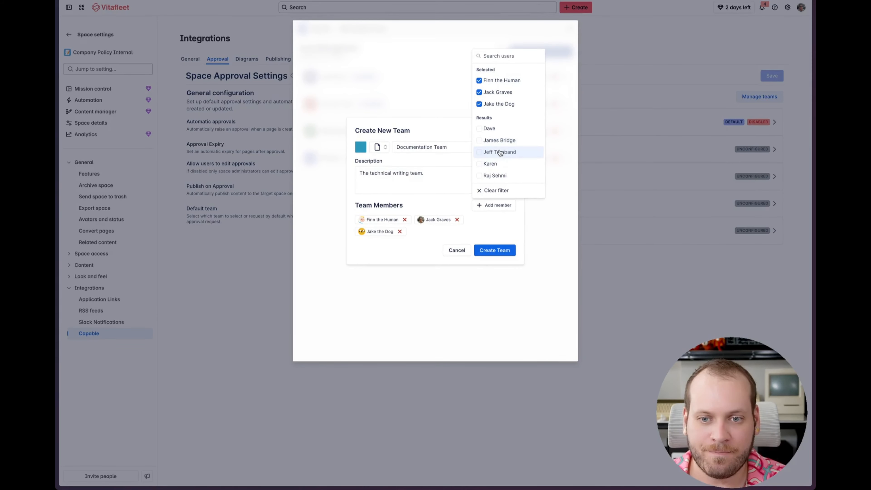
{"action": "left_click", "coordinate": [457, 198]}
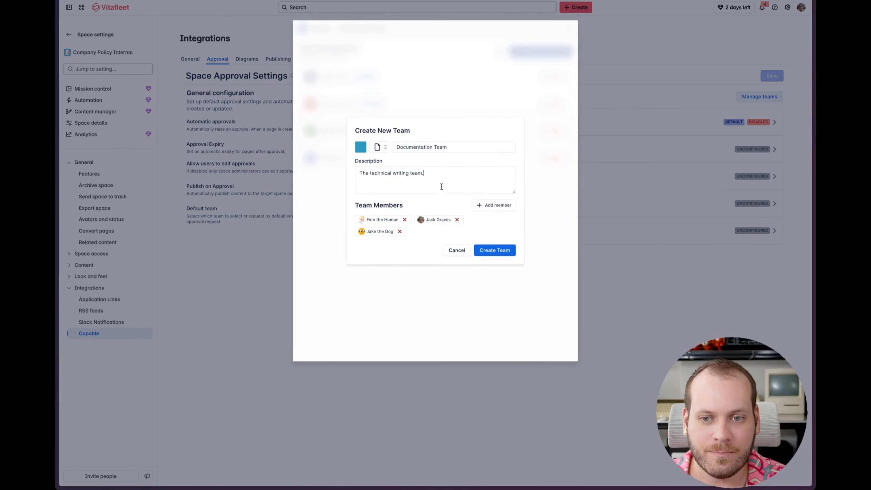
{"action": "left_click", "coordinate": [495, 249]}
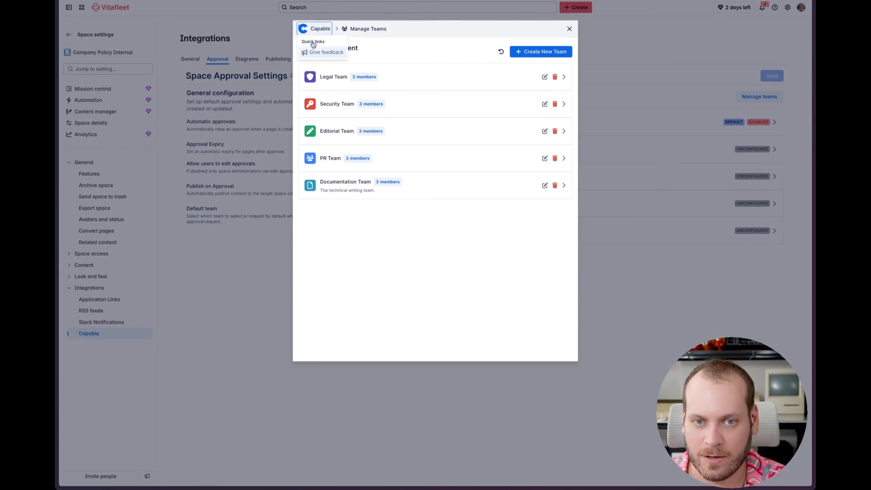
{"action": "left_click", "coordinate": [569, 30]}
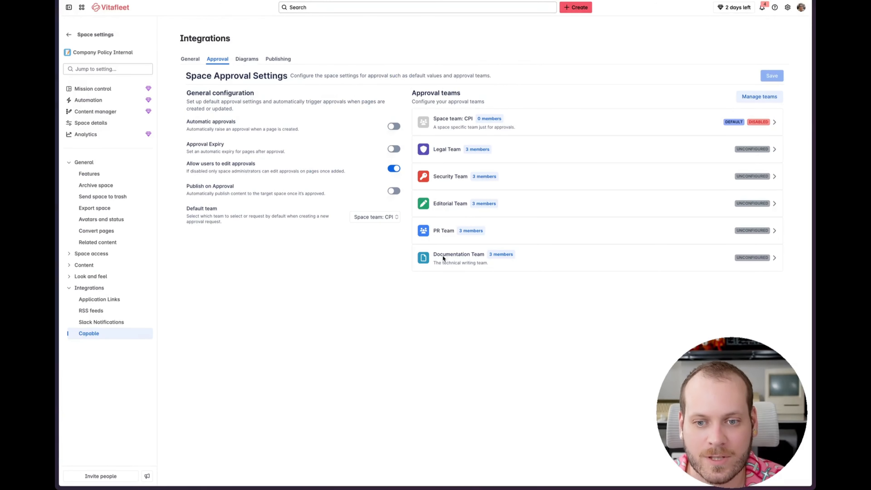
Enable the Documentation Team as an approval team with a minimum of 1 approver and save its configuration
{"action": "left_click", "coordinate": [676, 258]}
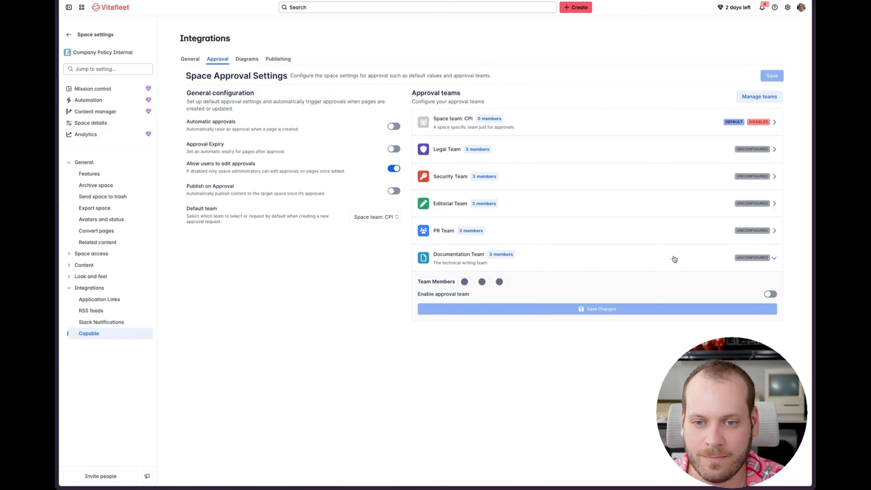
{"action": "left_click", "coordinate": [769, 294]}
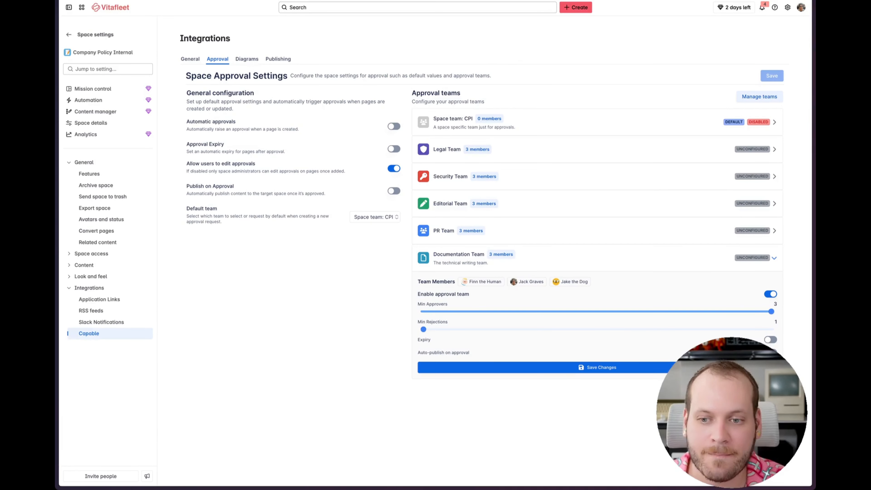
{"action": "left_click_drag", "start_coordinate": [771, 312], "coordinate": [451, 321]}
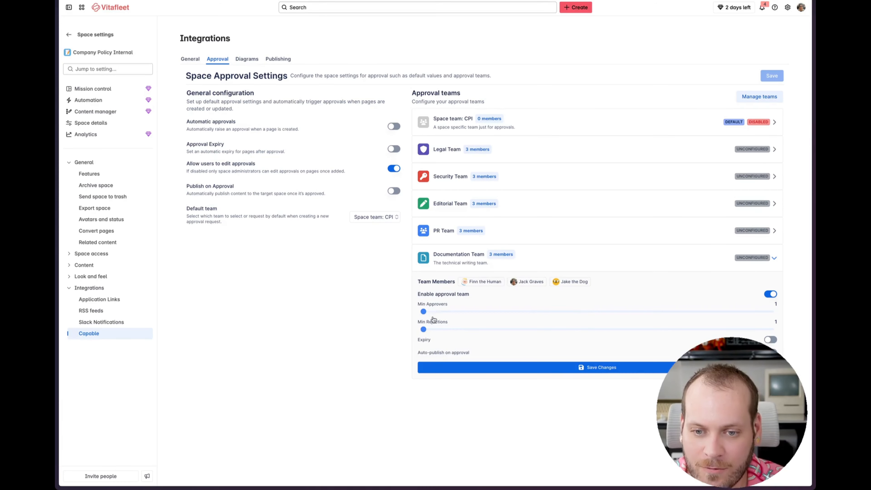
{"action": "left_click", "coordinate": [577, 371]}
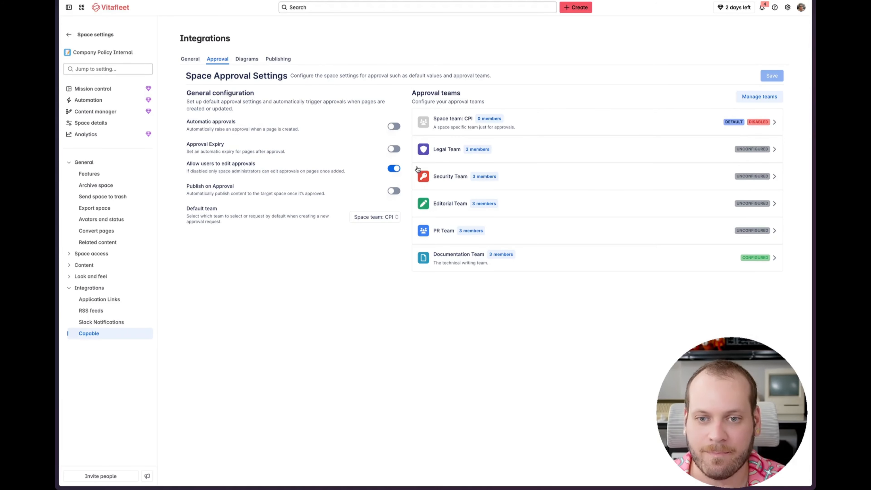
Enable the Legal Team as an approval team with a minimum of 1 approver and save its configuration
{"action": "left_click", "coordinate": [451, 153]}
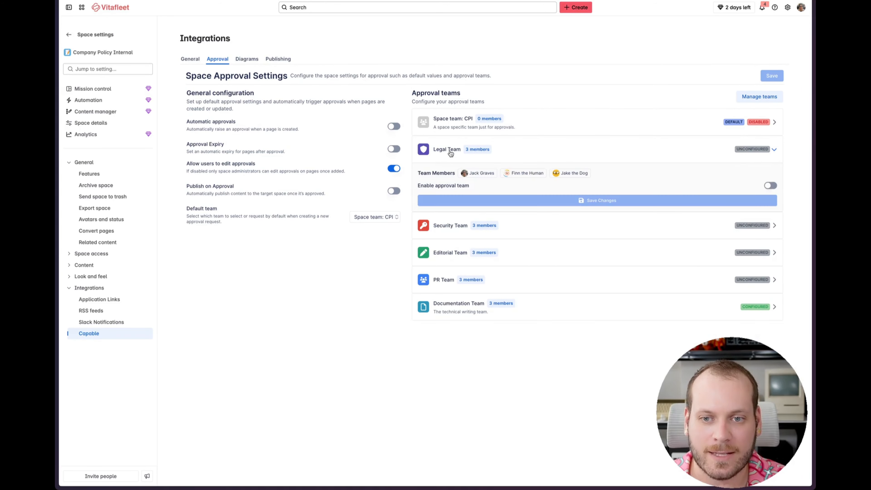
{"action": "left_click", "coordinate": [775, 186]}
{"action": "left_click_drag", "start_coordinate": [597, 203], "coordinate": [434, 206]}
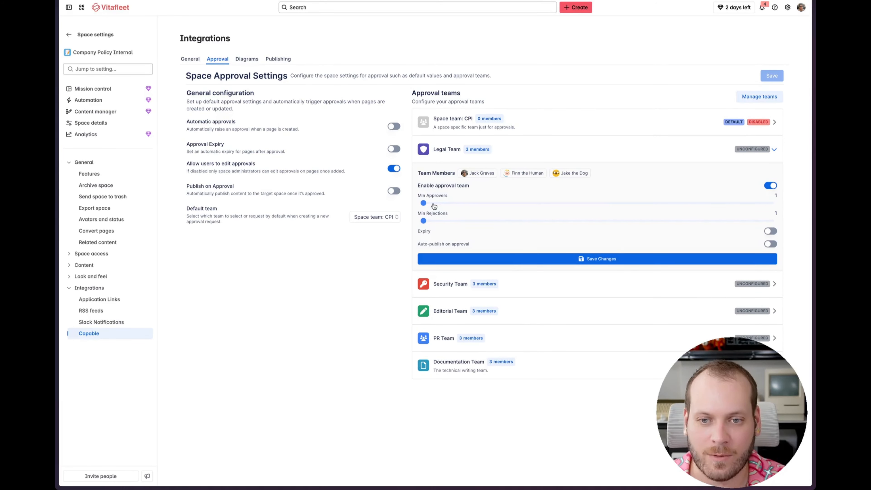
{"action": "left_click", "coordinate": [613, 261]}
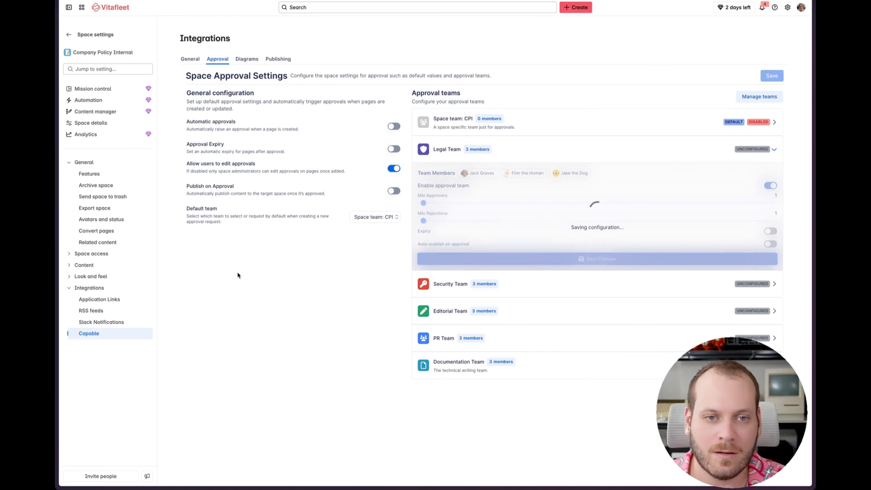
Leave the space settings, add the space's first page and publish it as "Documentation Guide"
{"action": "left_click", "coordinate": [69, 34]}
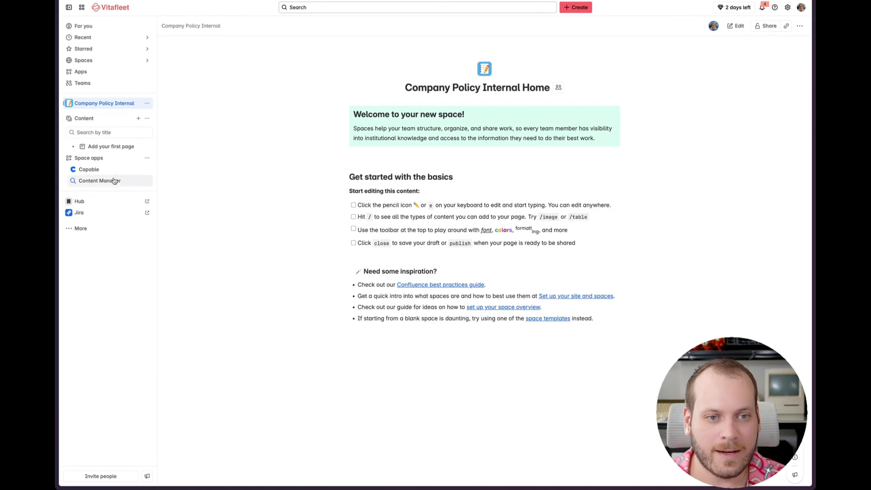
{"action": "left_click", "coordinate": [105, 147]}
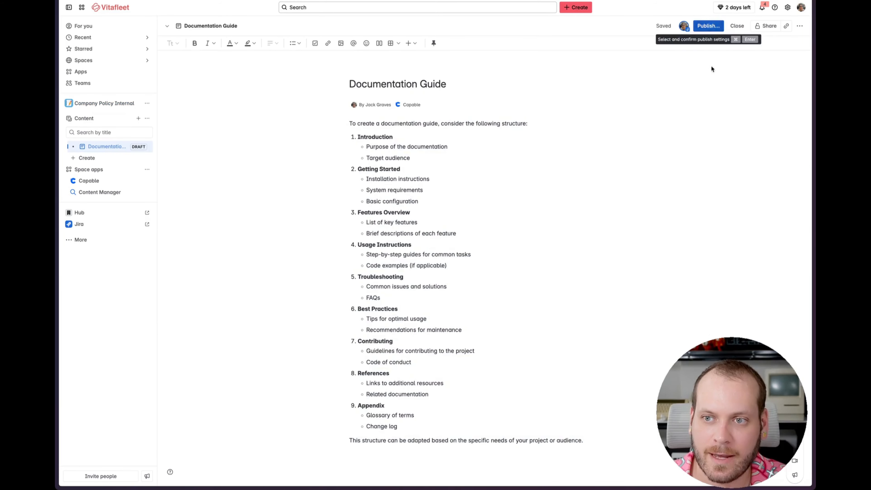
{"action": "left_click", "coordinate": [708, 25]}
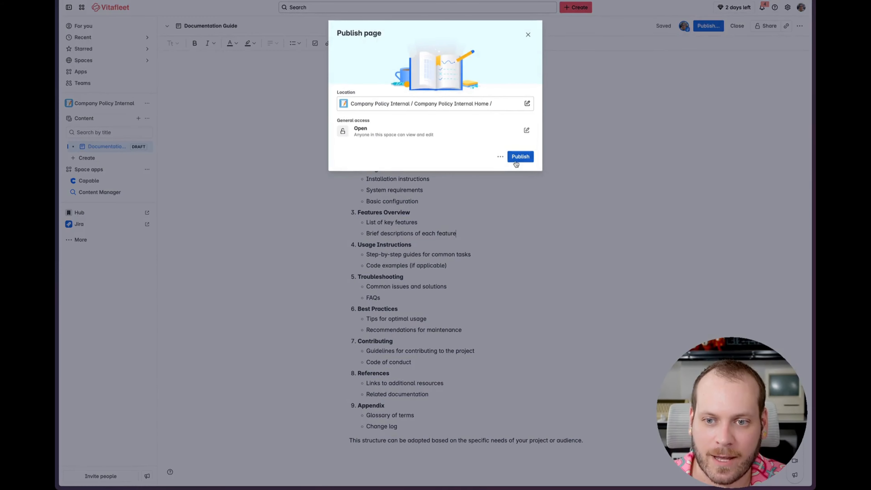
{"action": "left_click", "coordinate": [520, 157]}
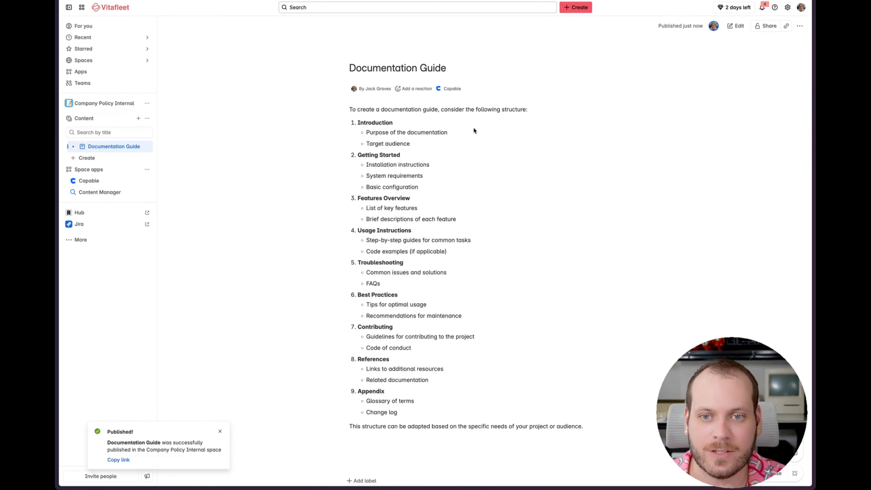
Request approval of the Documentation Guide page from the Documentation Team using Capable
{"action": "left_click", "coordinate": [452, 89]}
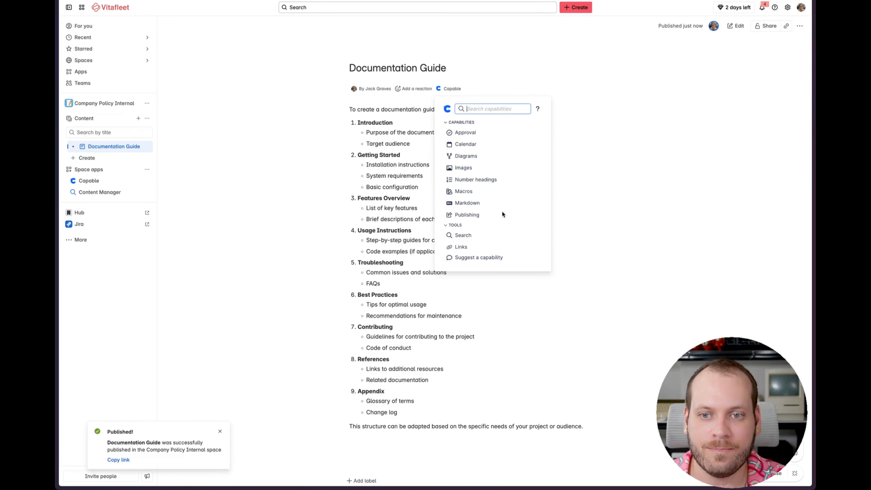
{"action": "left_click", "coordinate": [473, 133]}
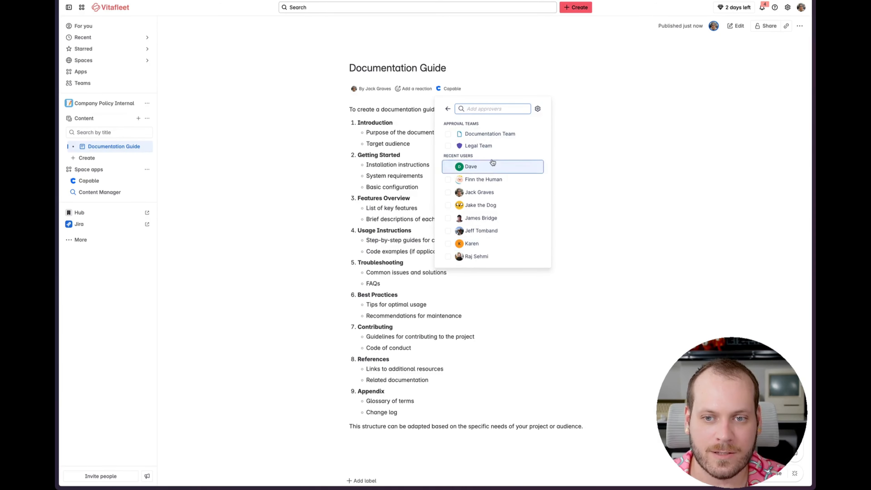
{"action": "left_click", "coordinate": [482, 135]}
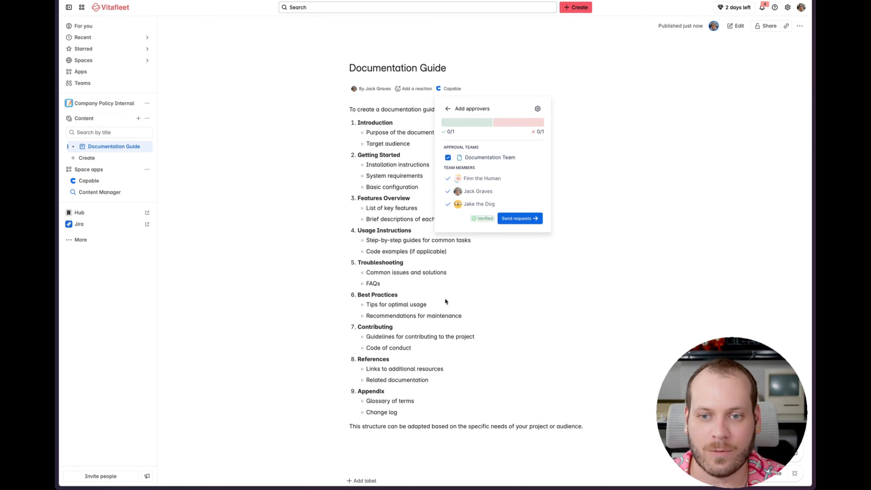
{"action": "left_click", "coordinate": [534, 220]}
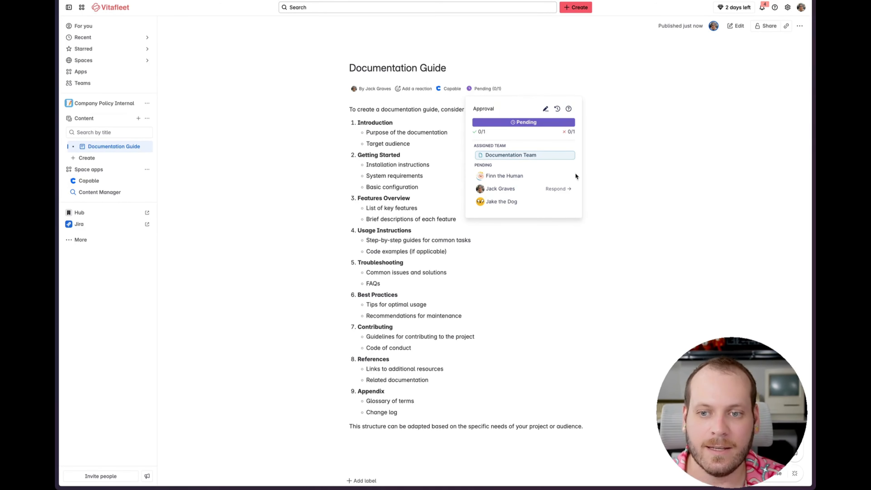
Respond to the page's pending approval request with the comment "Nice work!" and approve it
{"action": "left_click", "coordinate": [525, 193]}
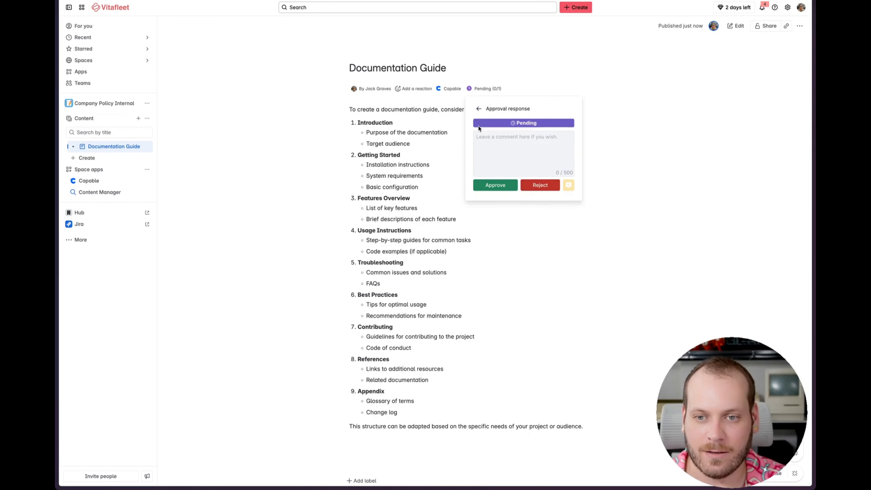
{"action": "left_click", "coordinate": [507, 145]}
{"action": "type", "text": "Nice work!"}
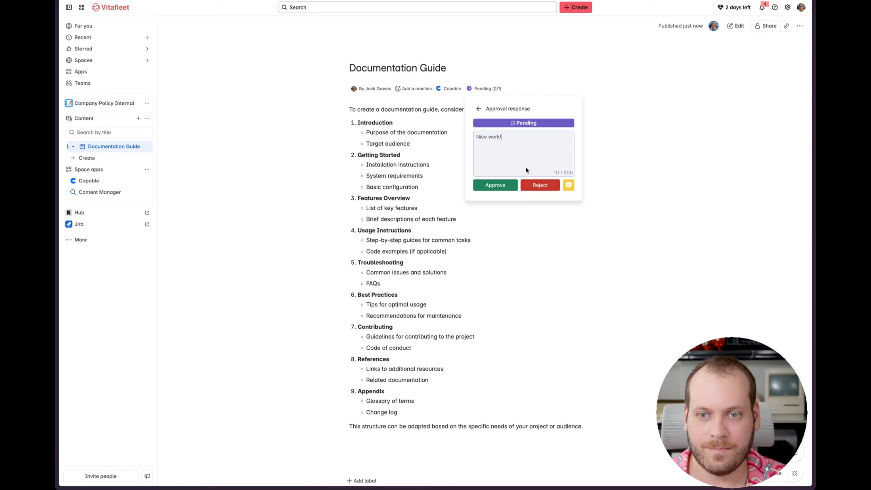
{"action": "left_click", "coordinate": [513, 186]}
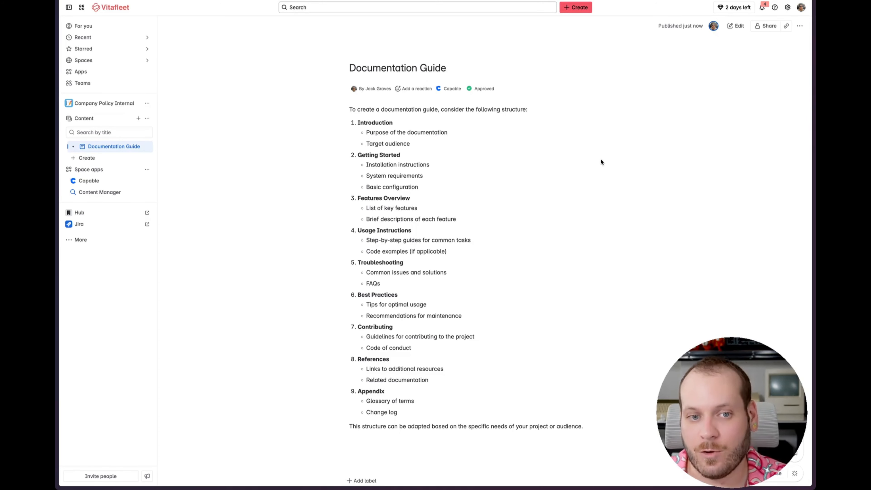
Open the Capable approval settings of the Company Policy Internal space
{"action": "left_click", "coordinate": [147, 103]}
{"action": "left_click", "coordinate": [199, 215]}
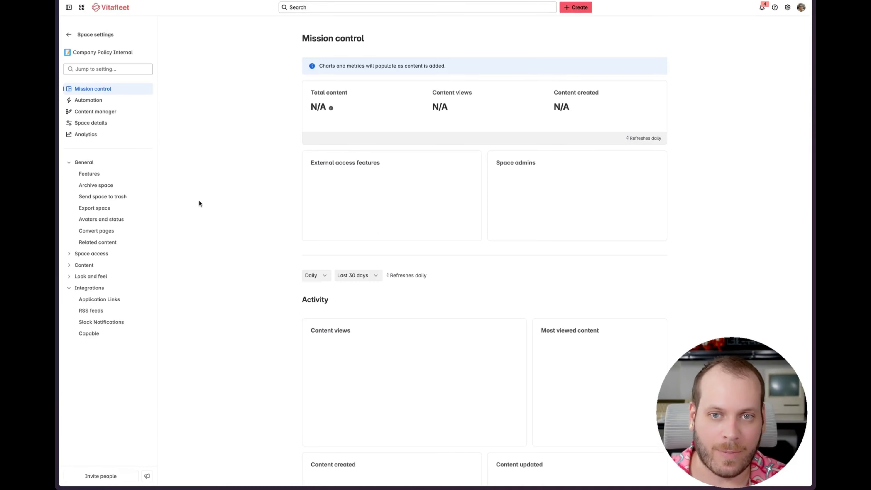
{"action": "left_click", "coordinate": [112, 335]}
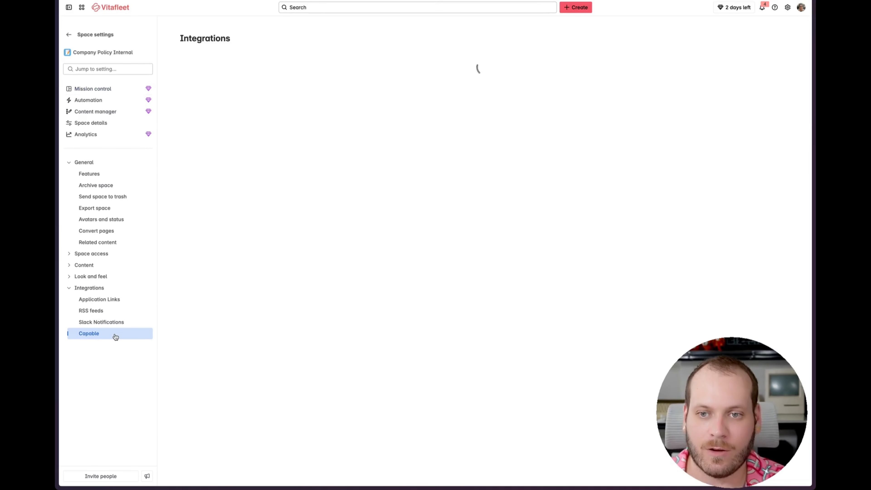
{"action": "left_click", "coordinate": [226, 62]}
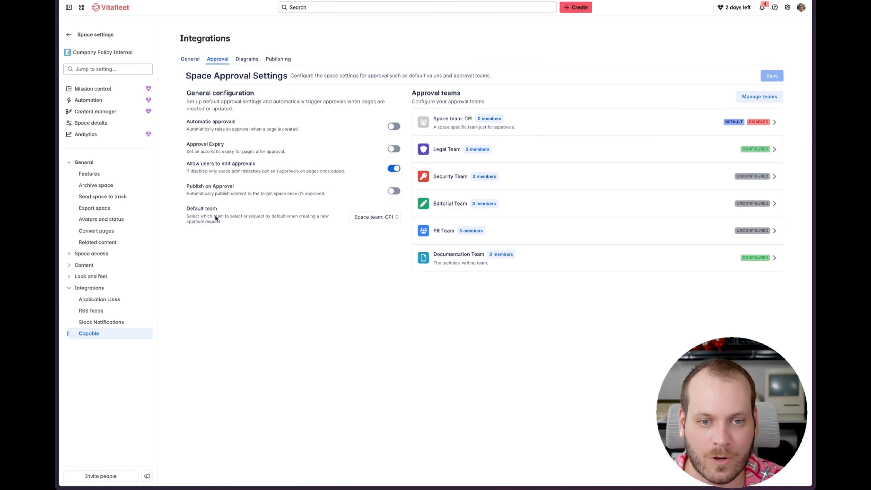
Set the space's default team to Documentation Team, enable automatic approvals, disallow users from editing approvals, and save the approval settings
{"action": "left_click", "coordinate": [369, 217]}
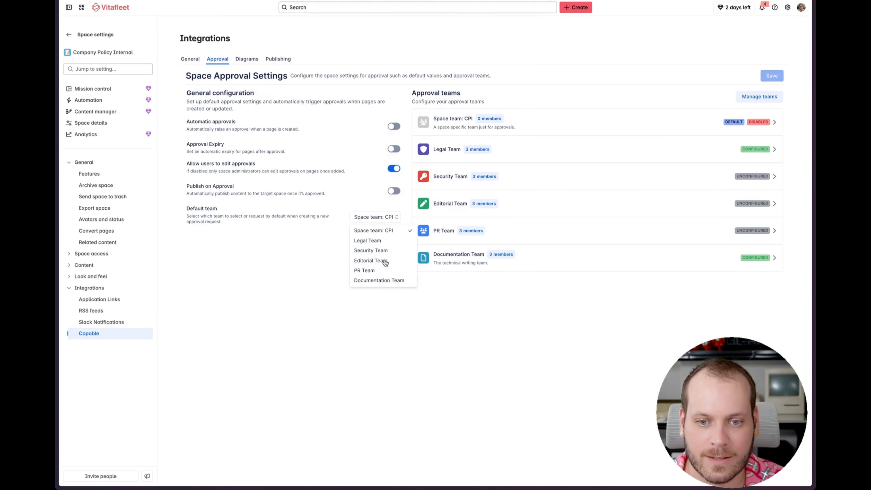
{"action": "left_click", "coordinate": [373, 282]}
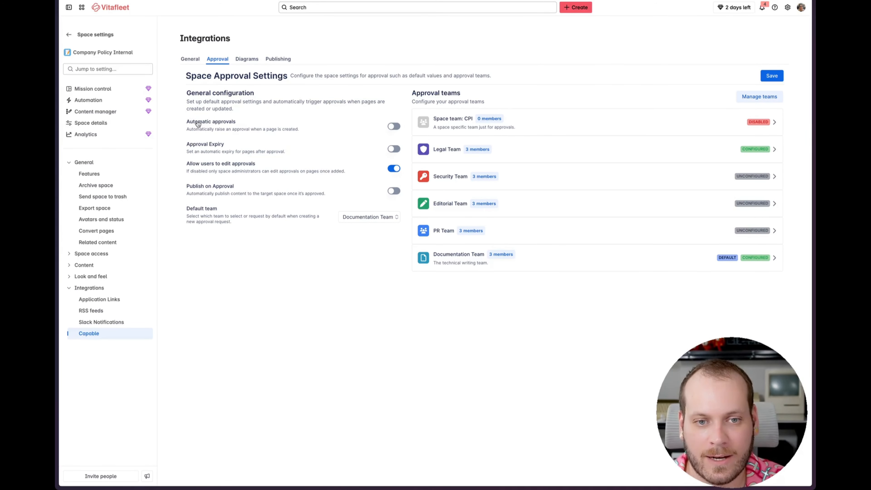
{"action": "left_click", "coordinate": [393, 126]}
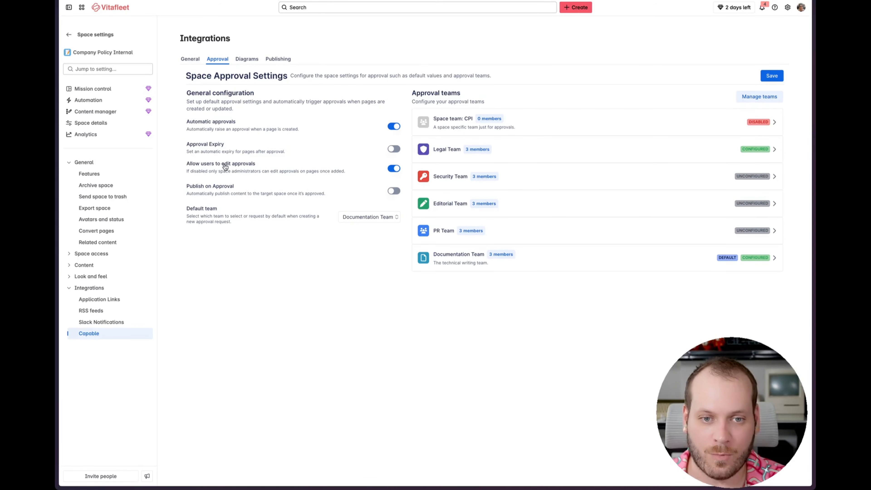
{"action": "left_click", "coordinate": [394, 168]}
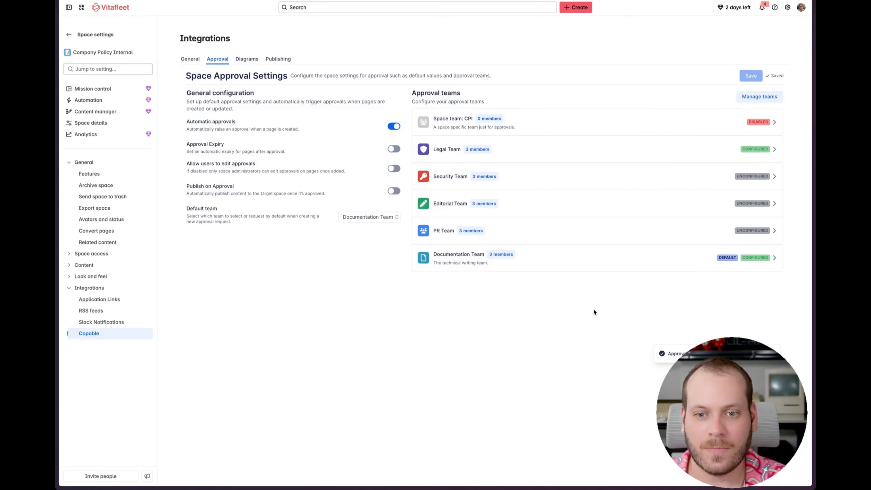
Create and publish a new page titled "Article Guidelines" in the Company Policy Internal space and open its approval status details
{"action": "left_click", "coordinate": [69, 34]}
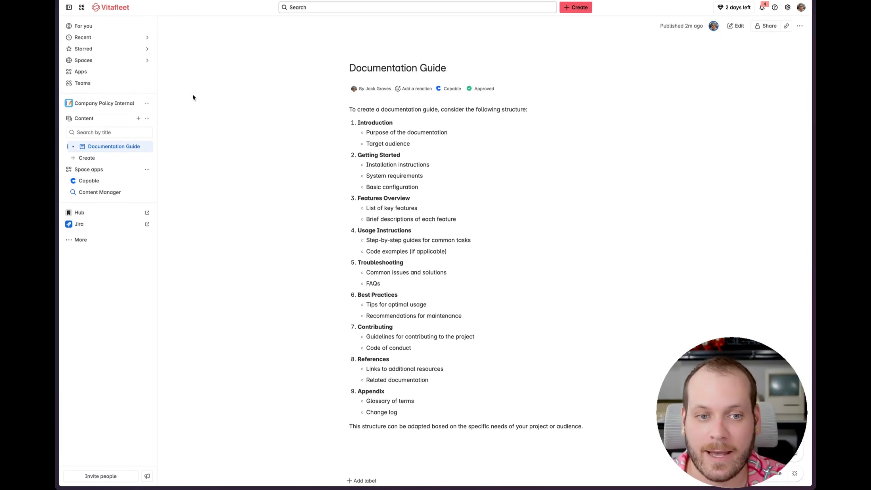
{"action": "left_click", "coordinate": [117, 161]}
{"action": "left_click", "coordinate": [129, 177]}
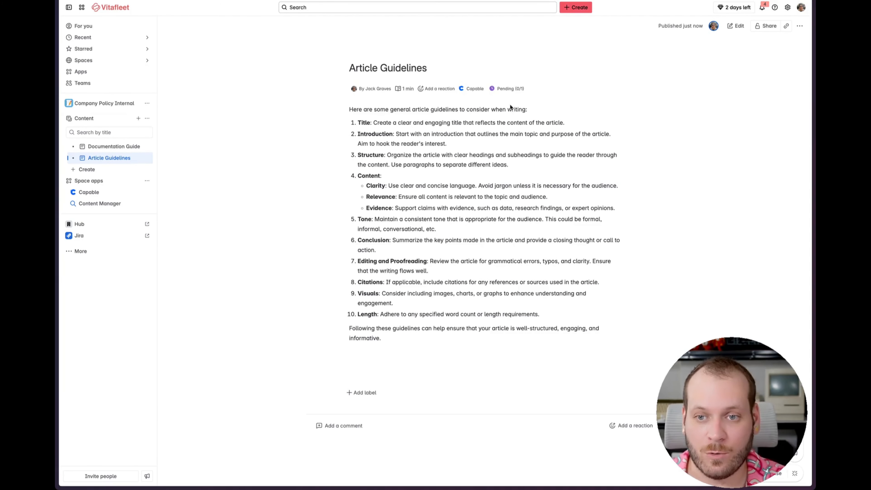
{"action": "left_click", "coordinate": [511, 89]}
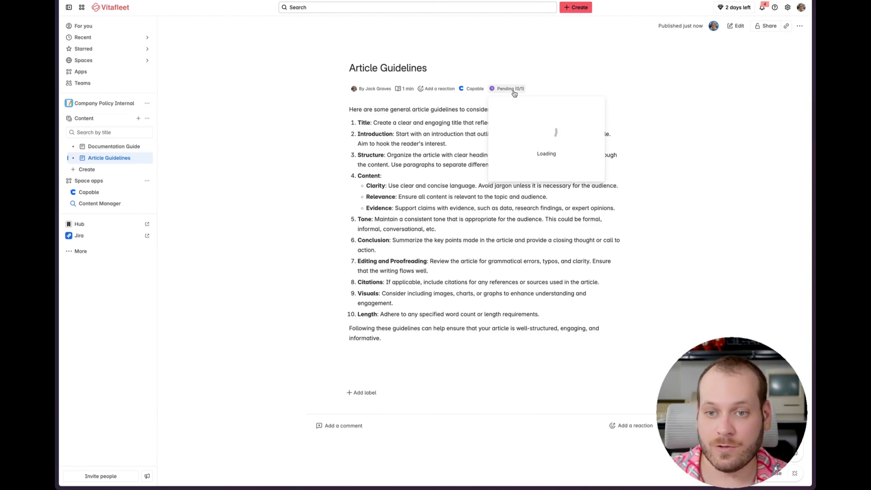